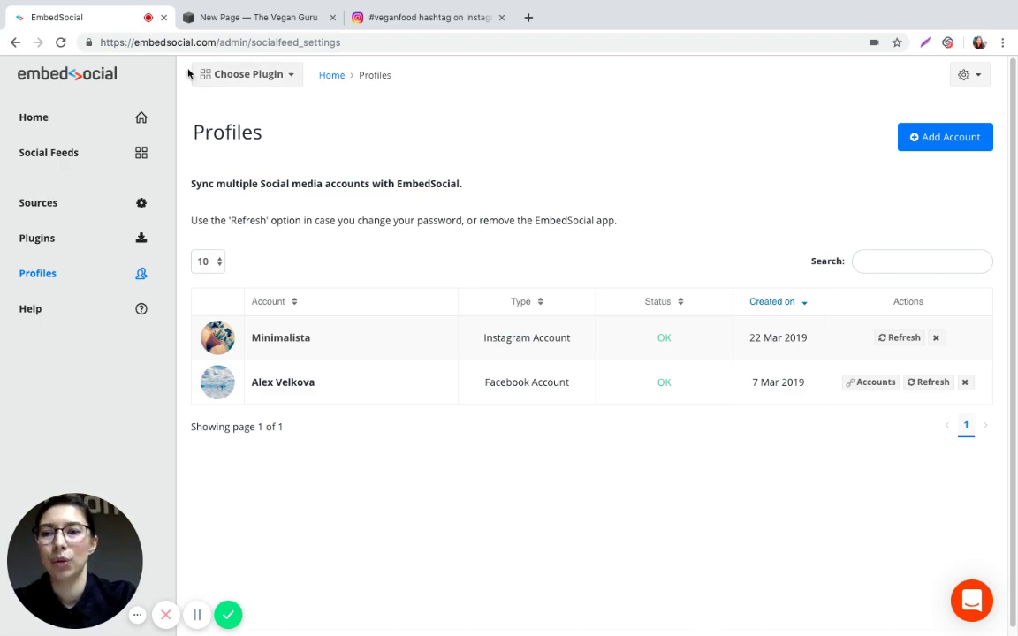
Browse the #veganfood posts on Instagram, then return to the EmbedSocial account.
{"action": "left_click", "coordinate": [399, 19]}
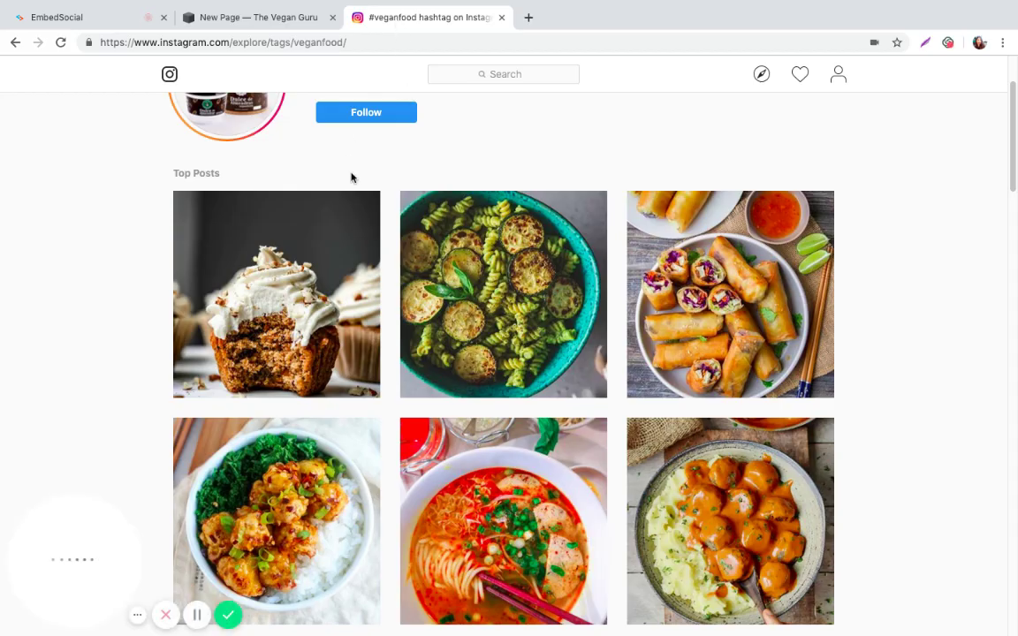
{"action": "scroll", "coordinate": [424, 159], "scroll_direction": "down", "scroll_amount": 1}
{"action": "scroll", "coordinate": [444, 156], "scroll_direction": "down", "scroll_amount": 1}
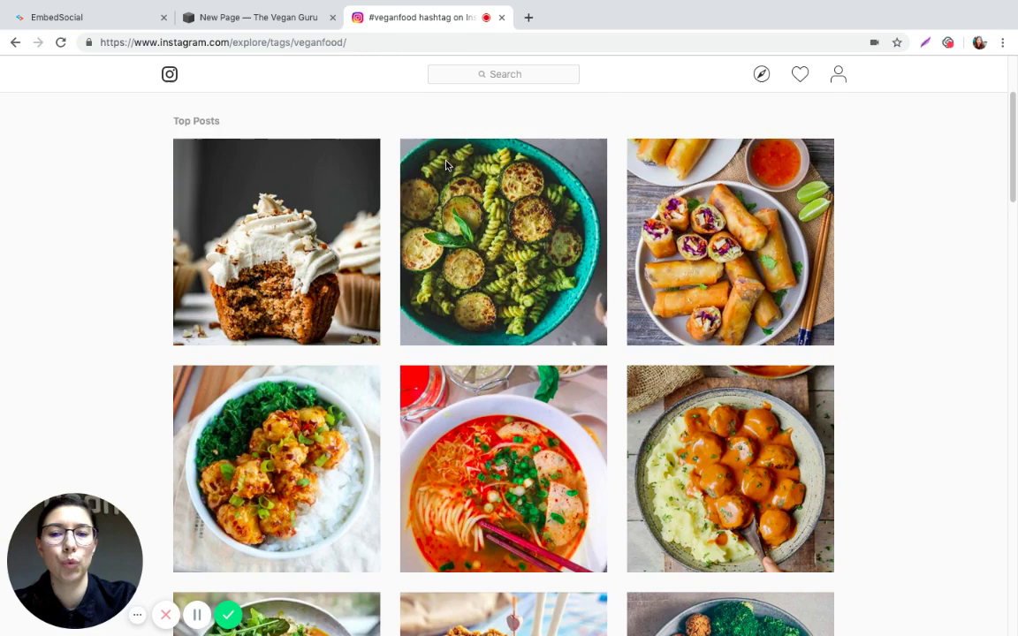
{"action": "scroll", "coordinate": [450, 168], "scroll_direction": "up", "scroll_amount": 1}
{"action": "scroll", "coordinate": [472, 182], "scroll_direction": "up", "scroll_amount": 2}
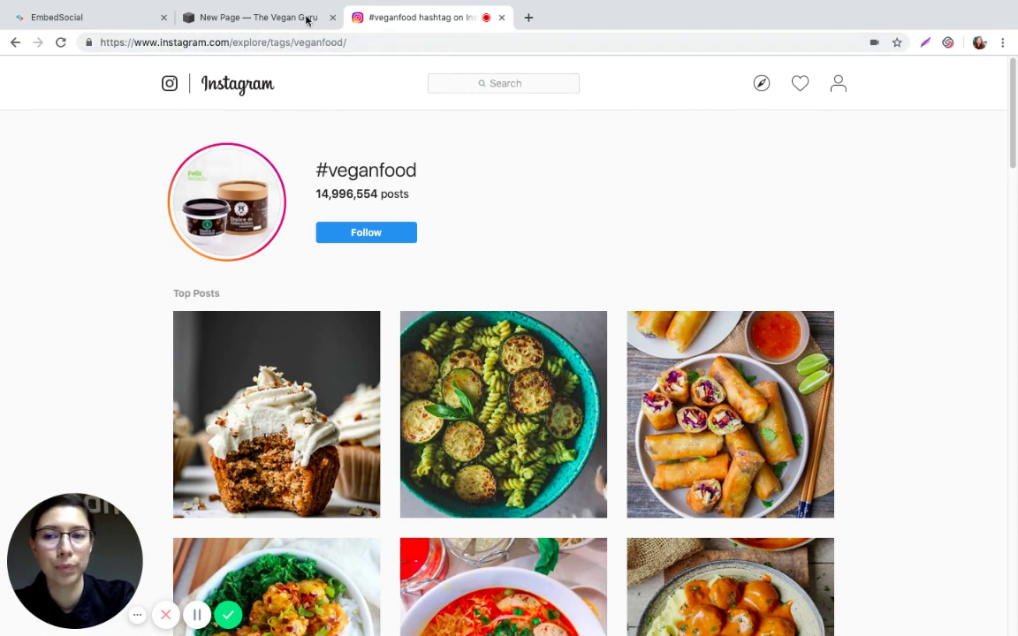
{"action": "left_click", "coordinate": [111, 17]}
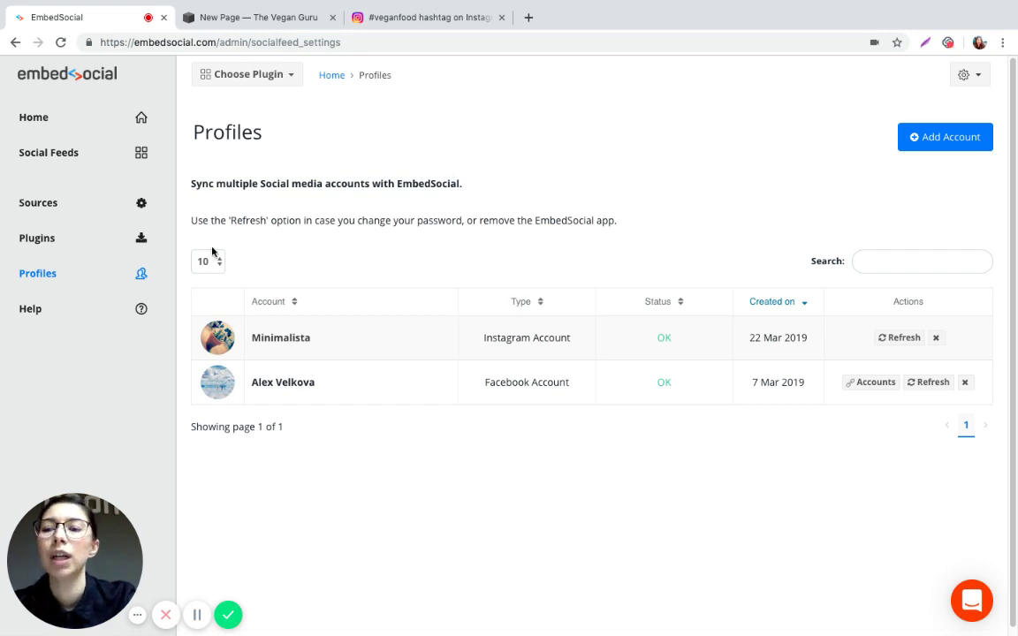
Start a new Instagram source from Sources and advance to the media-type options.
{"action": "left_click", "coordinate": [44, 205]}
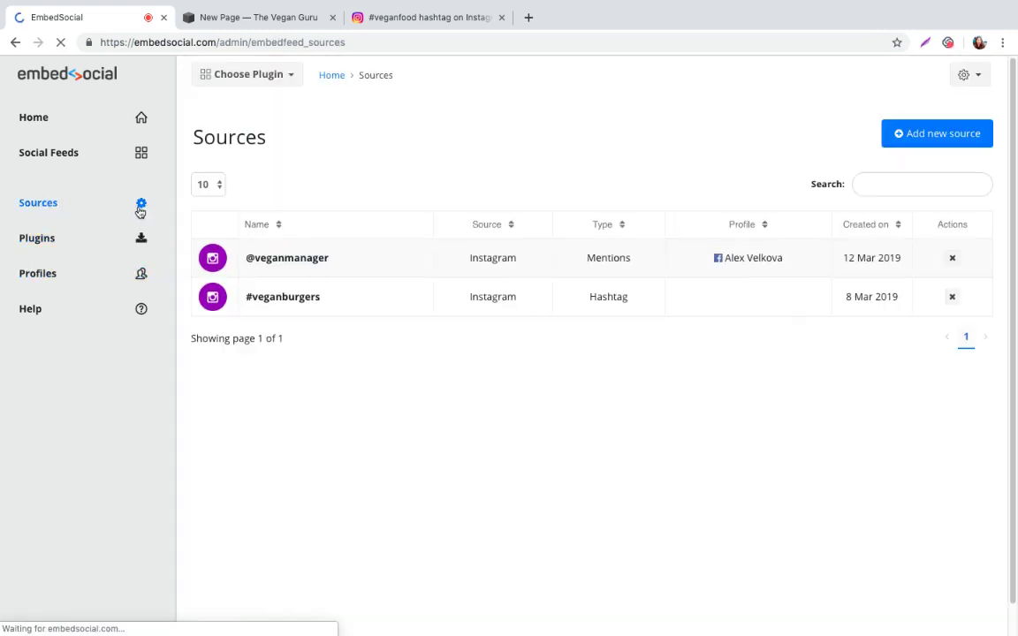
{"action": "left_click", "coordinate": [961, 141]}
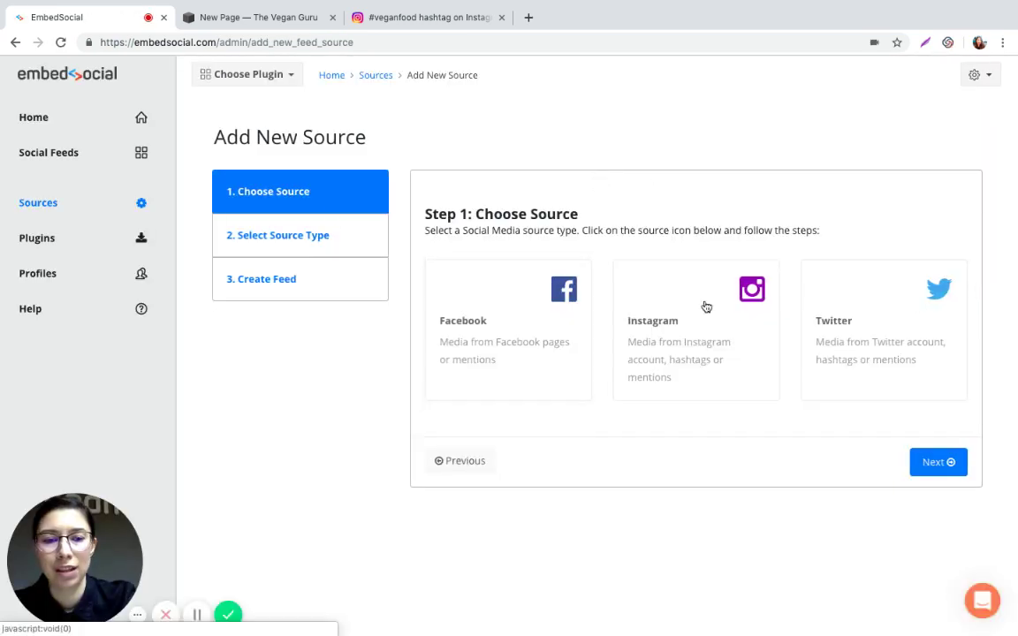
{"action": "left_click", "coordinate": [683, 333]}
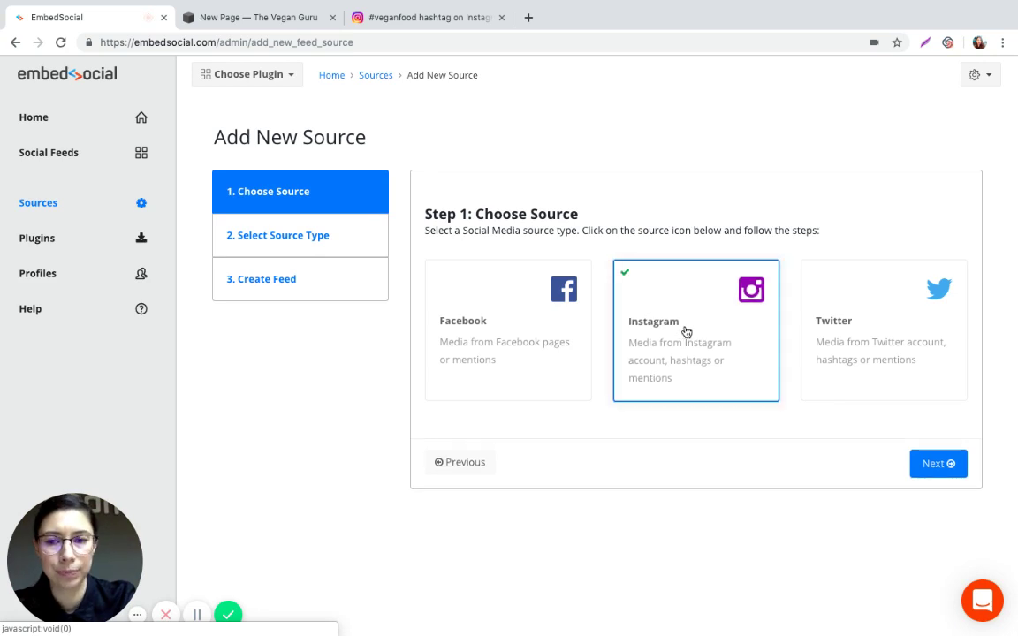
{"action": "left_click", "coordinate": [935, 467]}
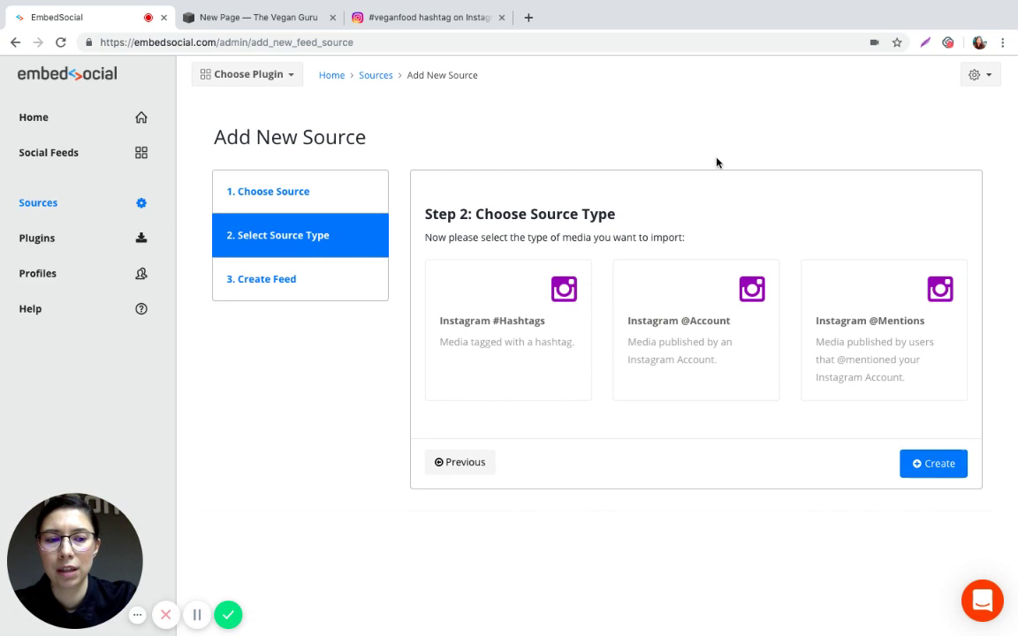
Create an Instagram #Hashtags source for #veganfood.
{"action": "left_click", "coordinate": [500, 337]}
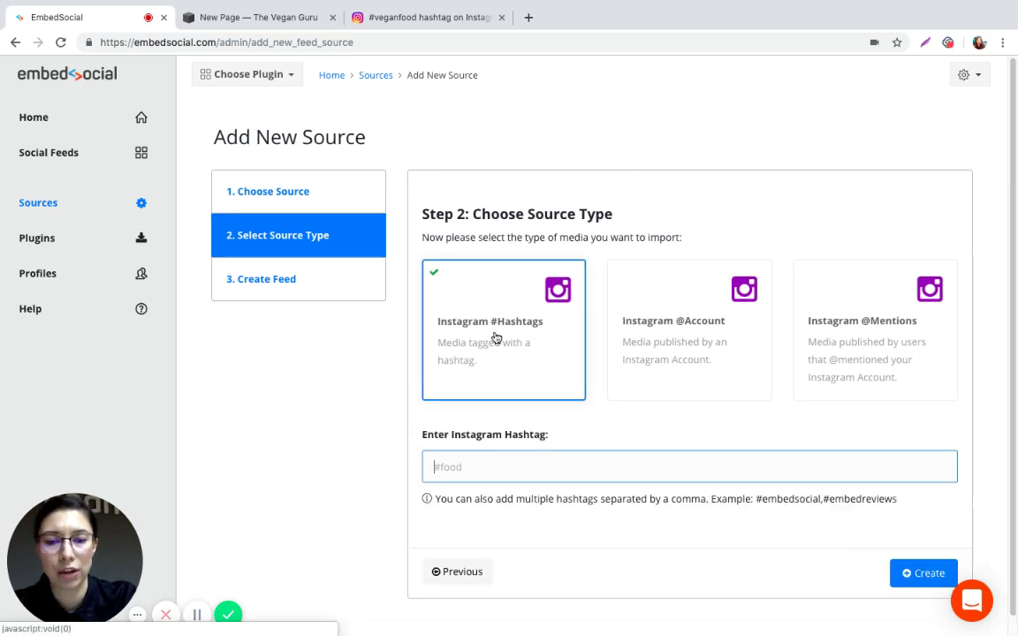
{"action": "left_click", "coordinate": [465, 466]}
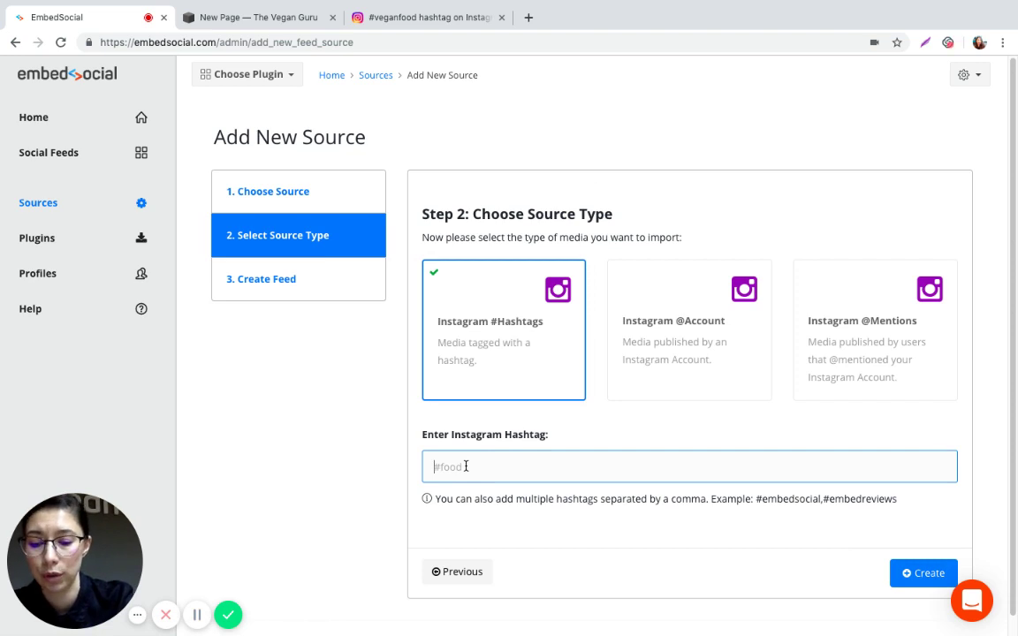
{"action": "type", "text": "#veganfo"}
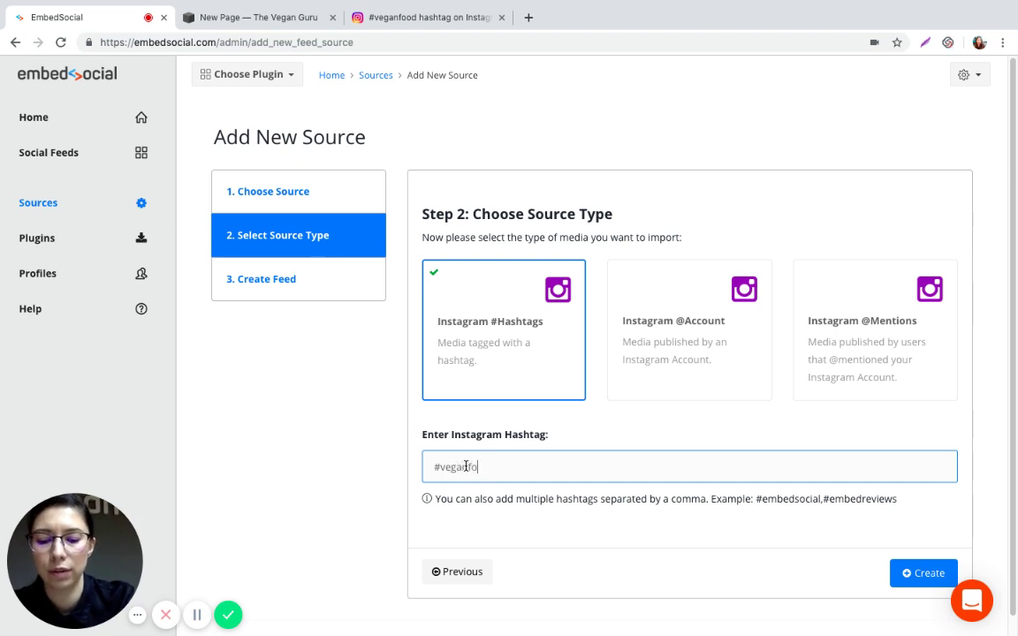
{"action": "type", "text": "d"}
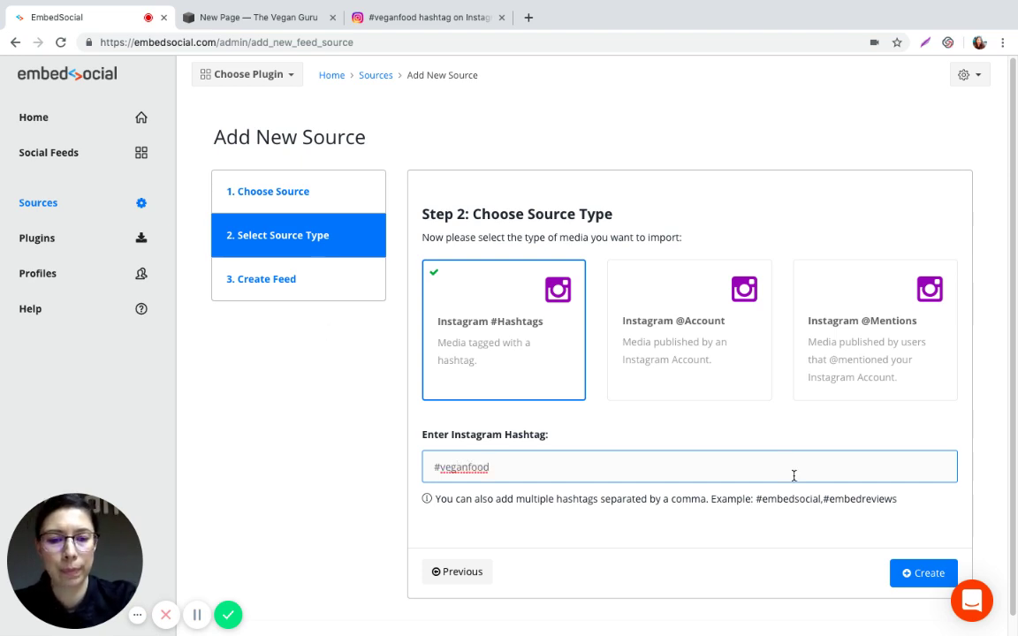
{"action": "left_click", "coordinate": [917, 576]}
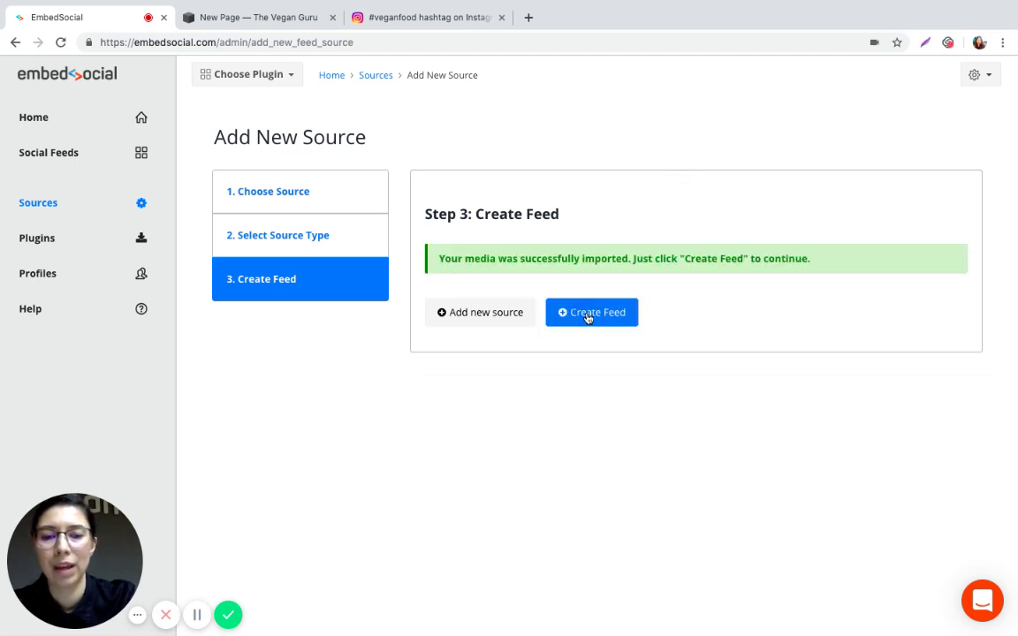
Turn the imported #veganfood media into a new feed.
{"action": "left_click", "coordinate": [588, 315]}
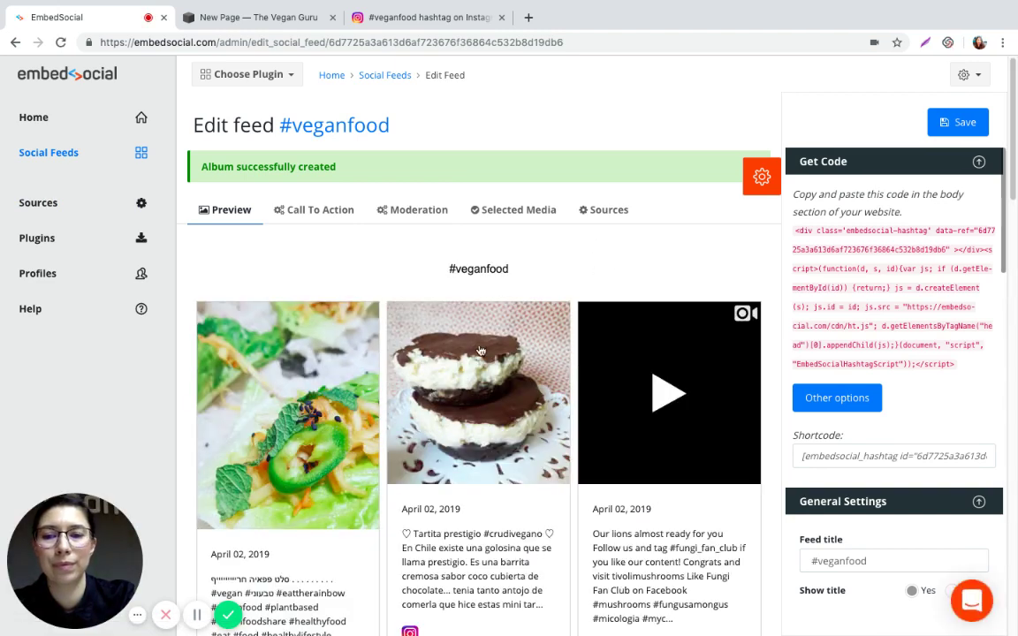
{"action": "scroll", "coordinate": [509, 351], "scroll_direction": "down", "scroll_amount": 3}
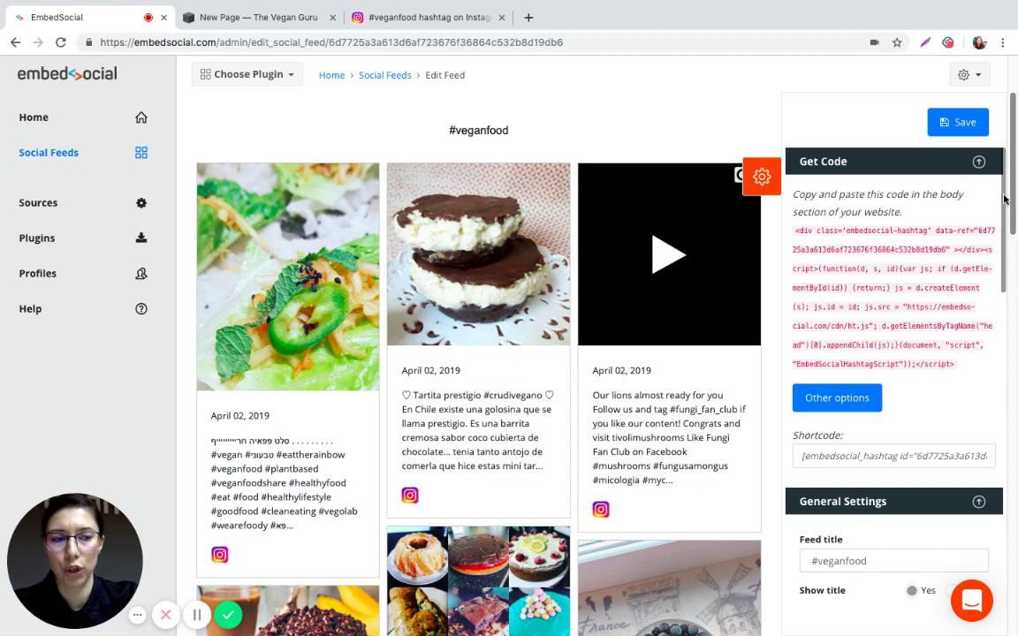
{"action": "mouse_move", "coordinate": [1003, 203]}
{"action": "left_mouse_down"}
{"action": "mouse_move", "coordinate": [996, 392]}
{"action": "mouse_move", "coordinate": [1012, 196]}
{"action": "left_mouse_up"}
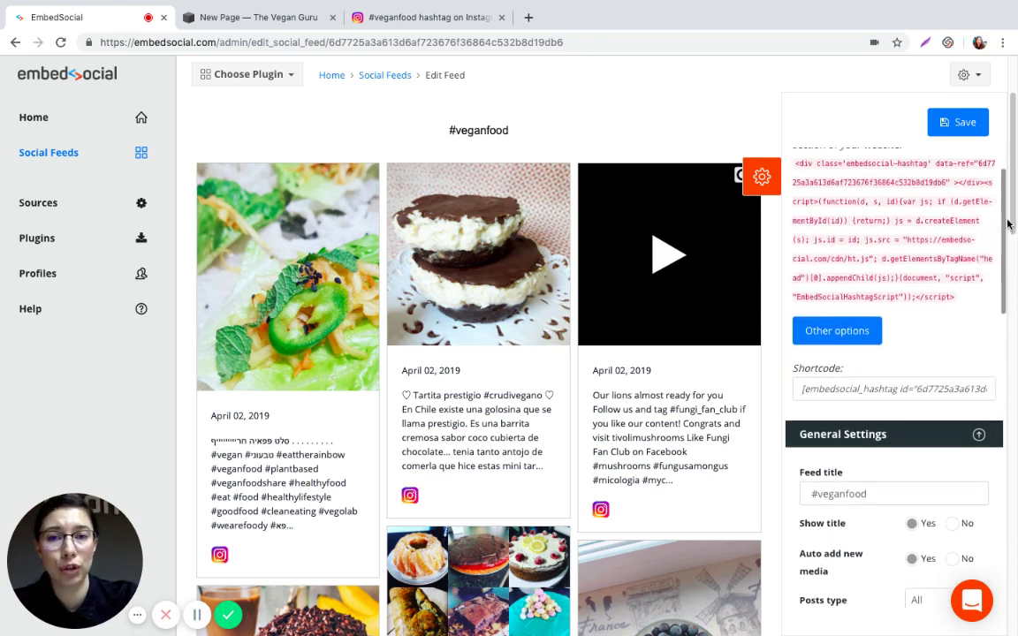
Copy the feed's embed code from Get Code and go to the Squarespace New Page.
{"action": "scroll", "coordinate": [814, 298], "scroll_direction": "down", "scroll_amount": 3}
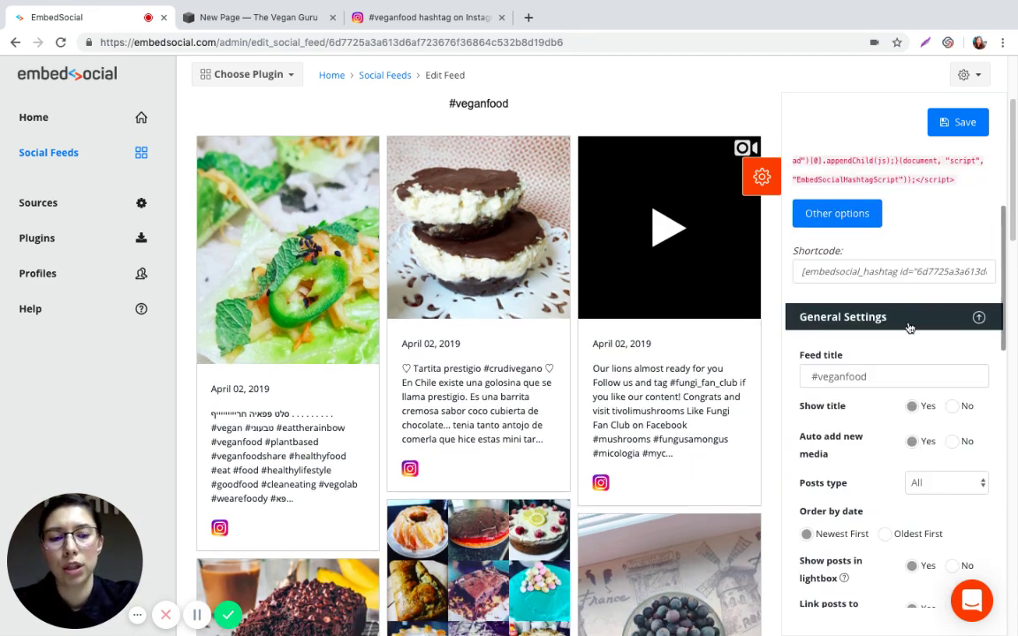
{"action": "scroll", "coordinate": [814, 298], "scroll_direction": "down", "scroll_amount": 3}
{"action": "scroll", "coordinate": [903, 337], "scroll_direction": "up", "scroll_amount": 10}
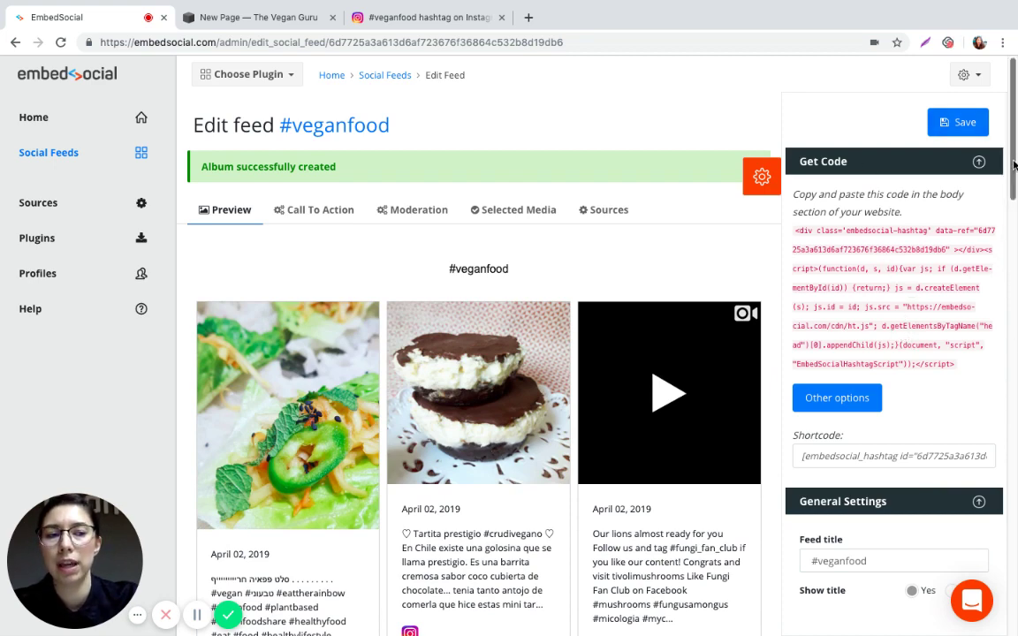
{"action": "scroll", "coordinate": [1003, 397], "scroll_direction": "down", "scroll_amount": 3}
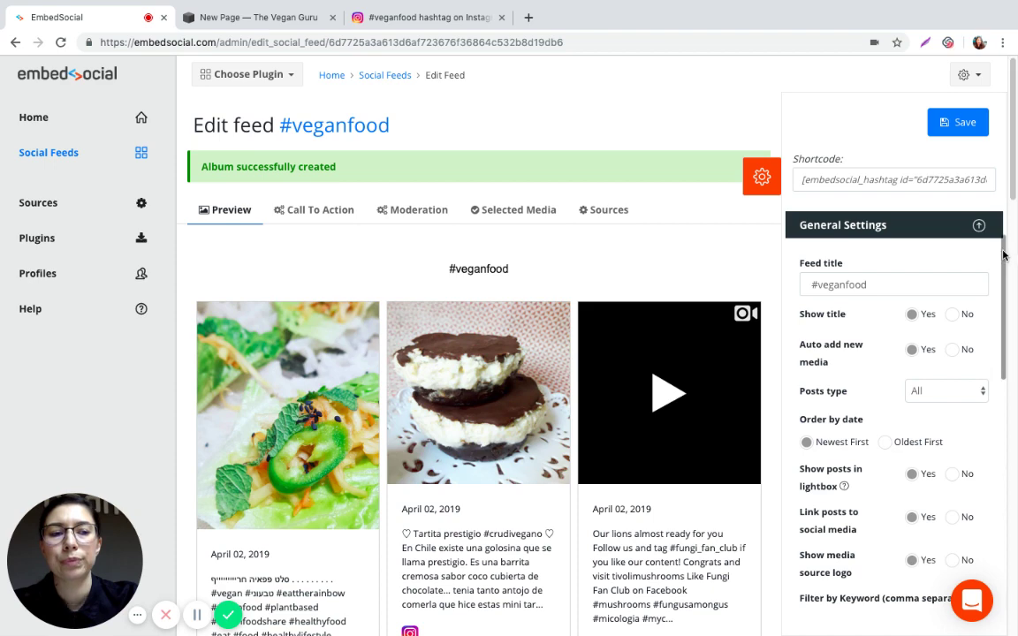
{"action": "left_click_drag", "start_coordinate": [1003, 256], "coordinate": [997, 144]}
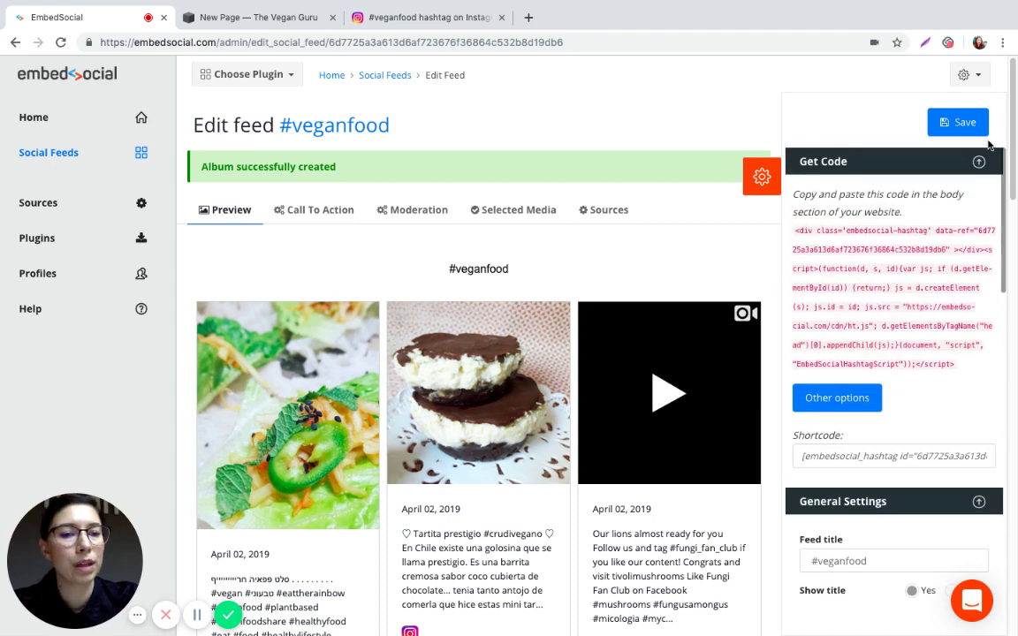
{"action": "left_click", "coordinate": [903, 238]}
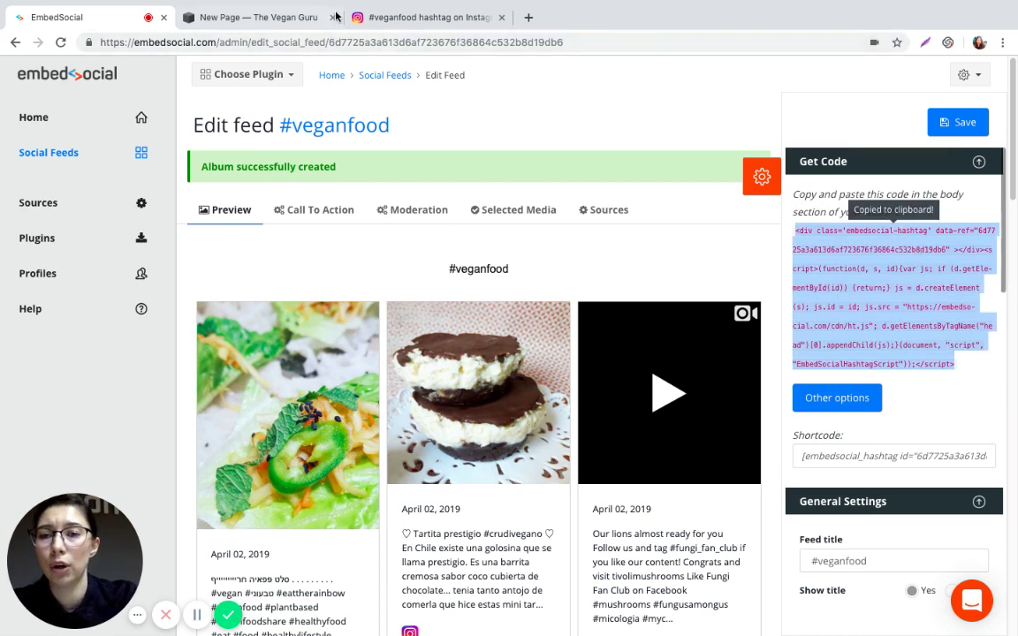
{"action": "left_click", "coordinate": [274, 17]}
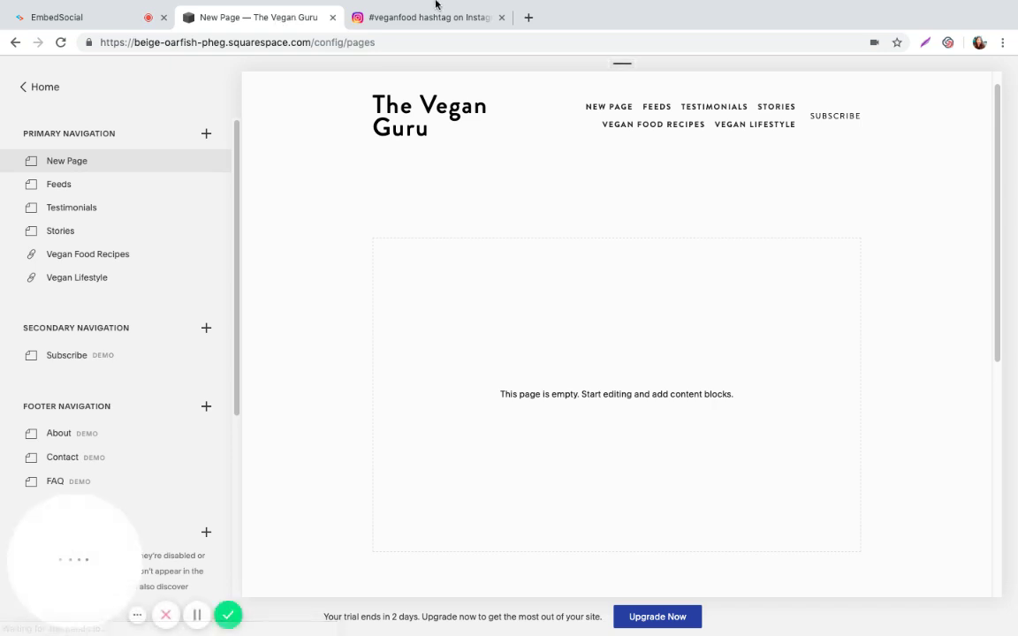
{"action": "mouse_move", "coordinate": [616, 394]}
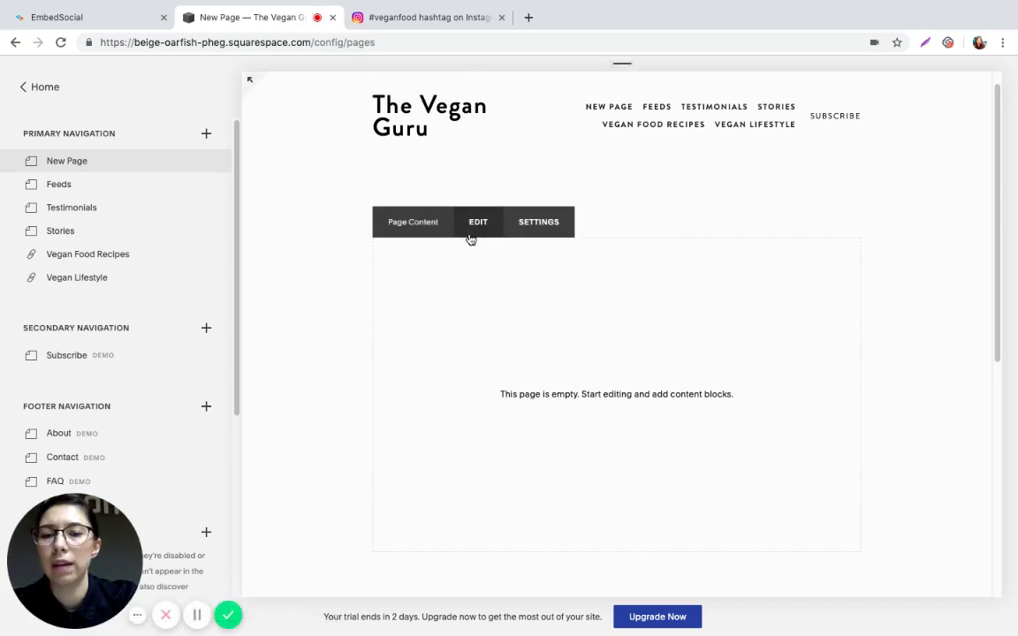
Insert an Embed block from Basic blocks into the New Page's content.
{"action": "left_click", "coordinate": [478, 228]}
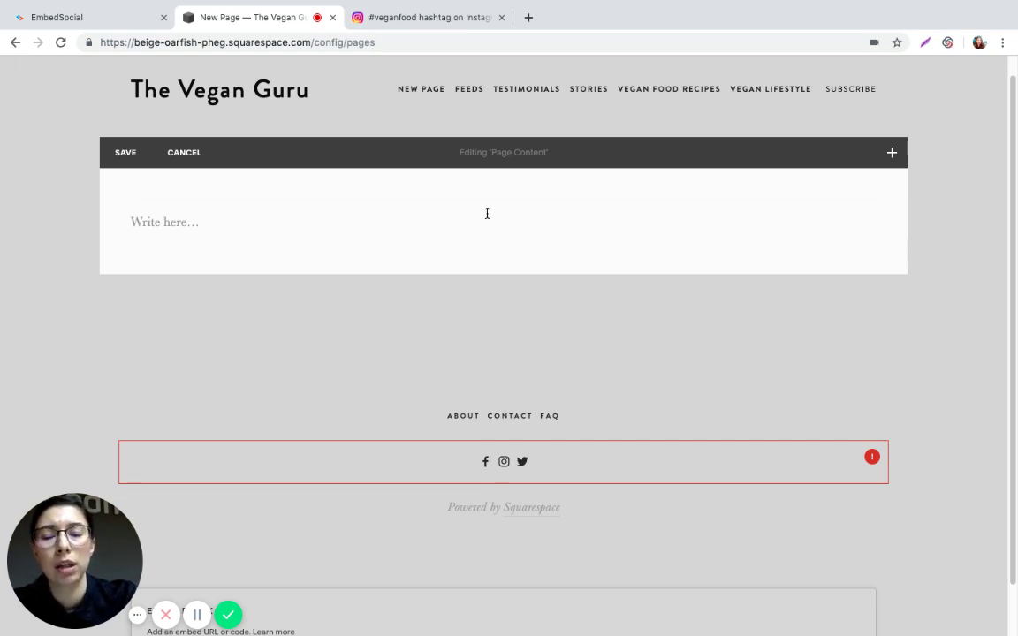
{"action": "left_click", "coordinate": [894, 159]}
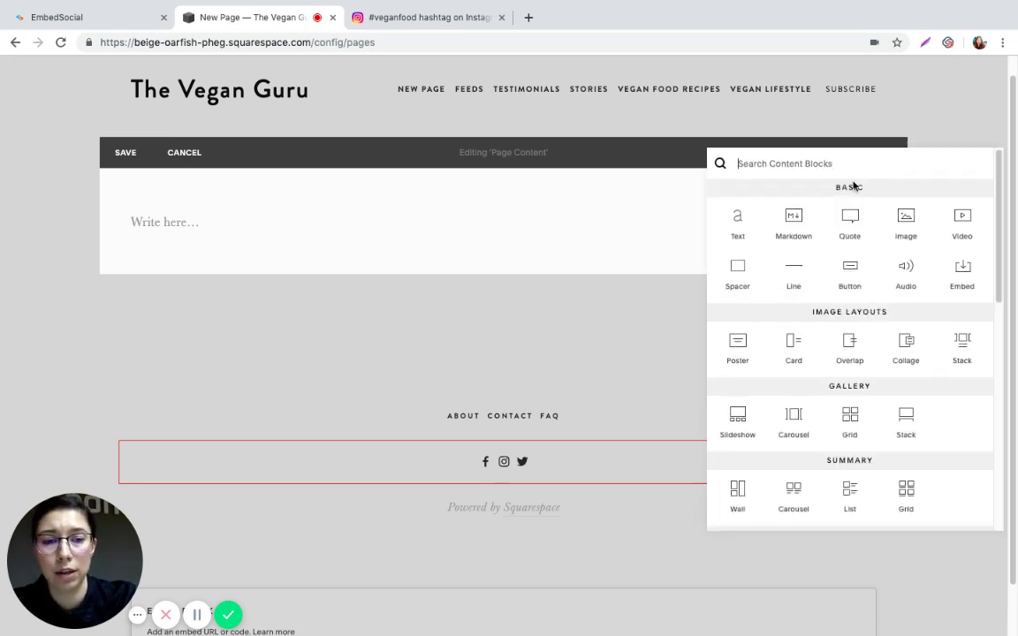
{"action": "left_click", "coordinate": [963, 276]}
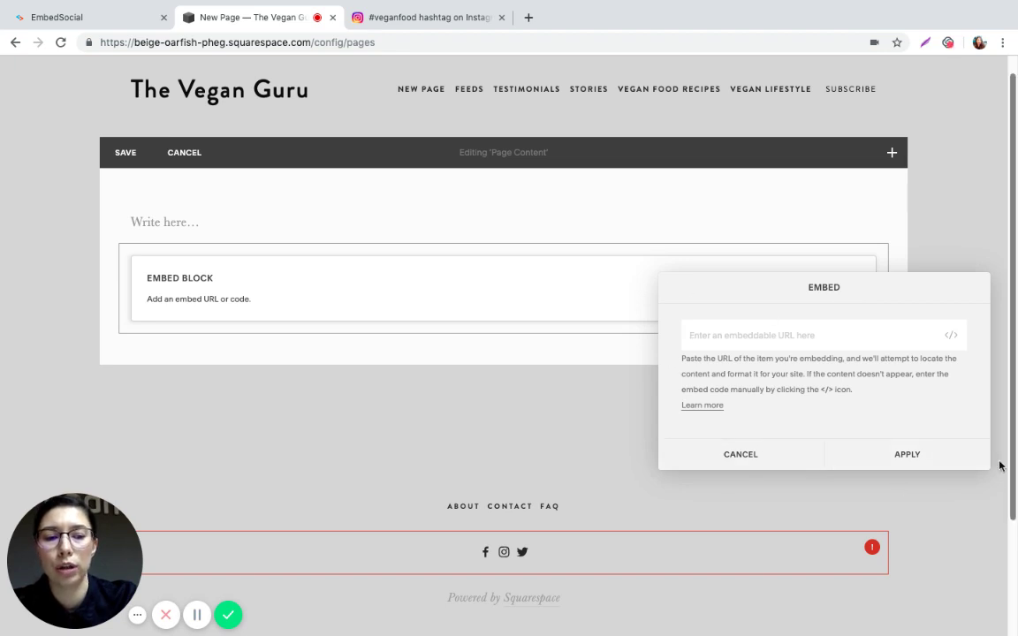
Paste the EmbedSocial feed code as the block's Embed Data, apply it, and save the page.
{"action": "left_click", "coordinate": [952, 340]}
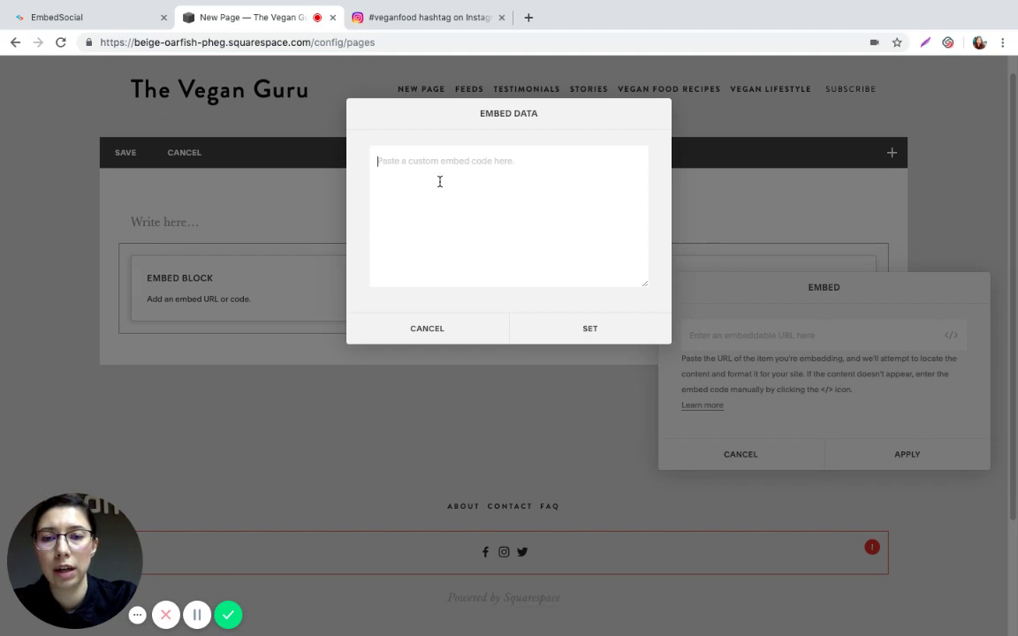
{"action": "key", "text": "ctrl+v"}
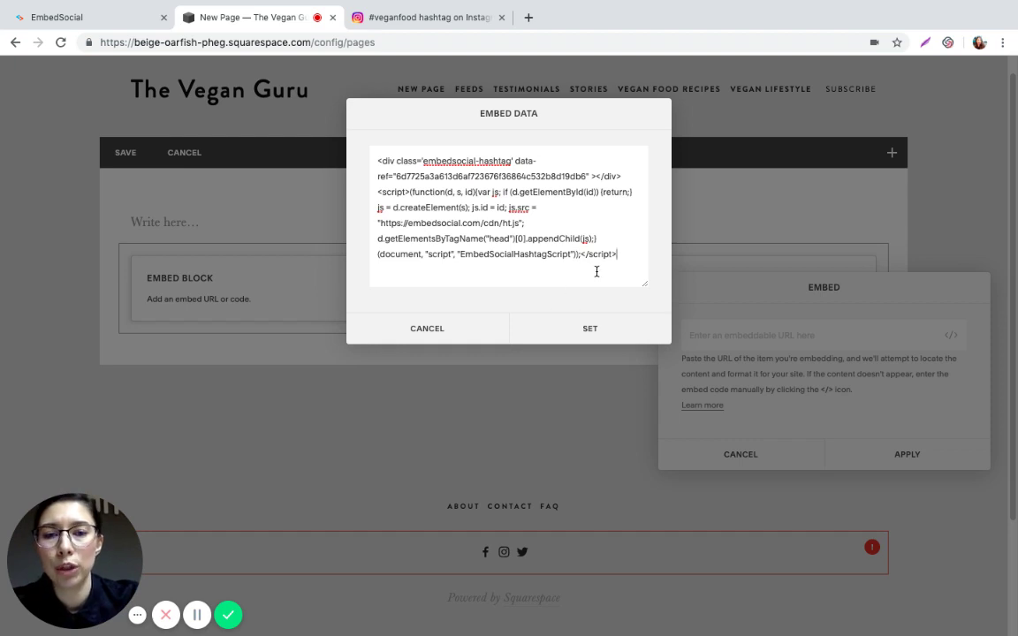
{"action": "left_click", "coordinate": [586, 328]}
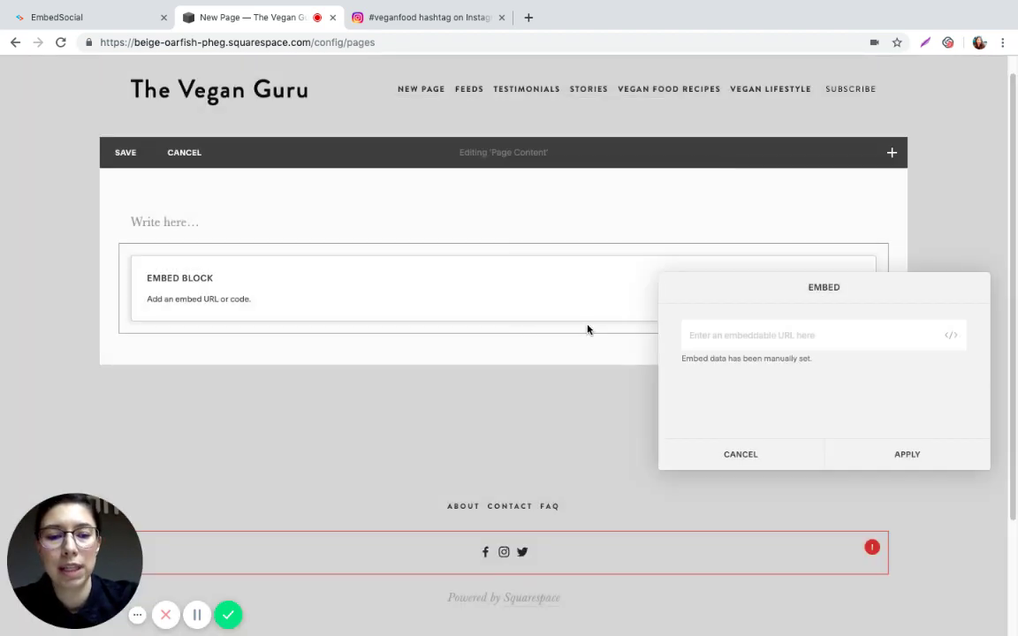
{"action": "left_click", "coordinate": [908, 455]}
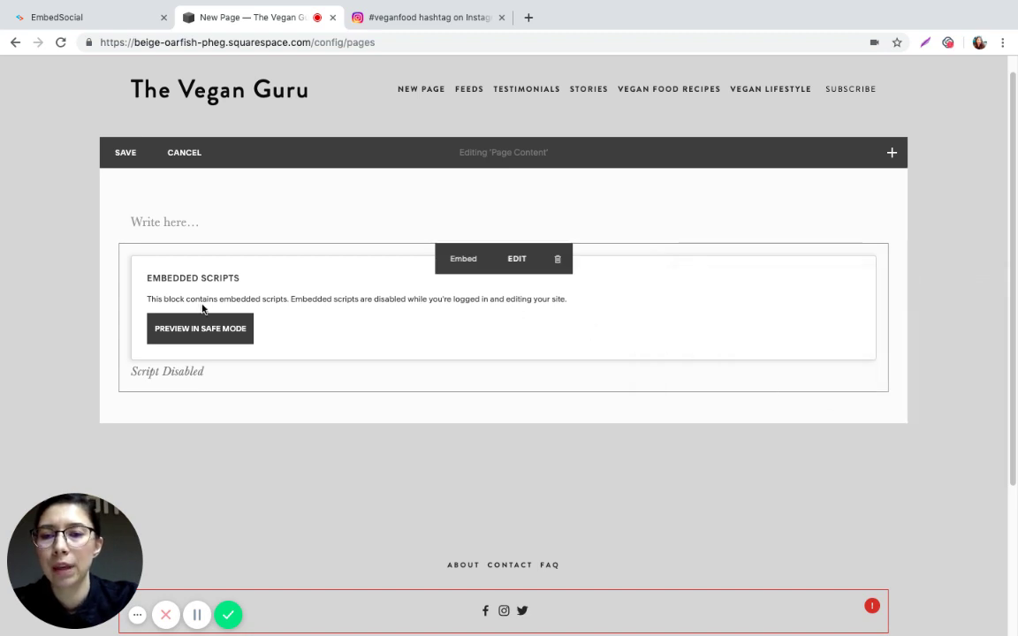
{"action": "left_click", "coordinate": [122, 155]}
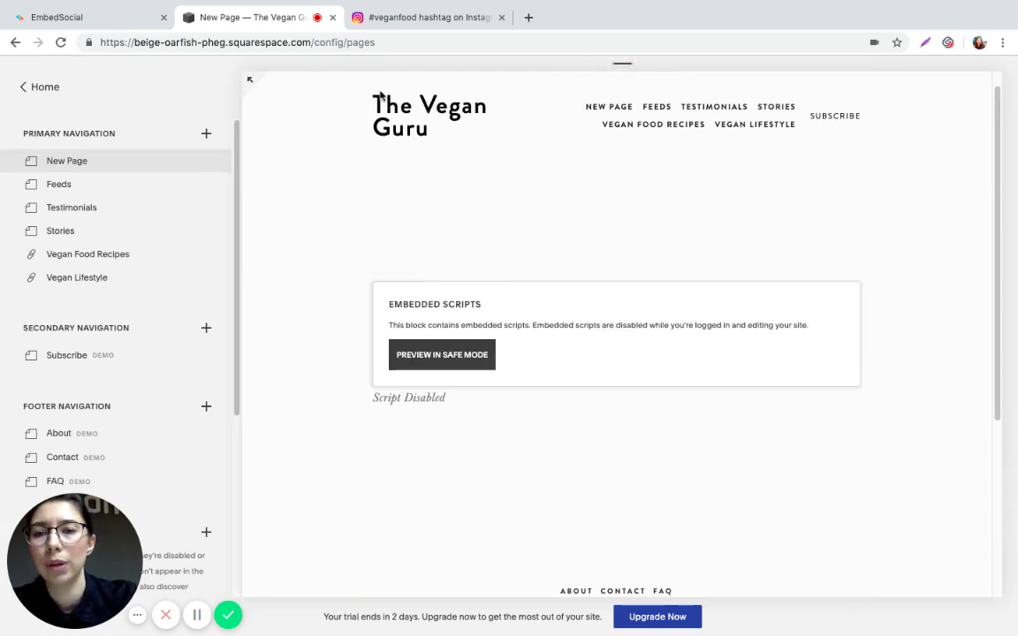
Reload the New Page to display the live #veganfood Instagram feed.
{"action": "left_click", "coordinate": [320, 42]}
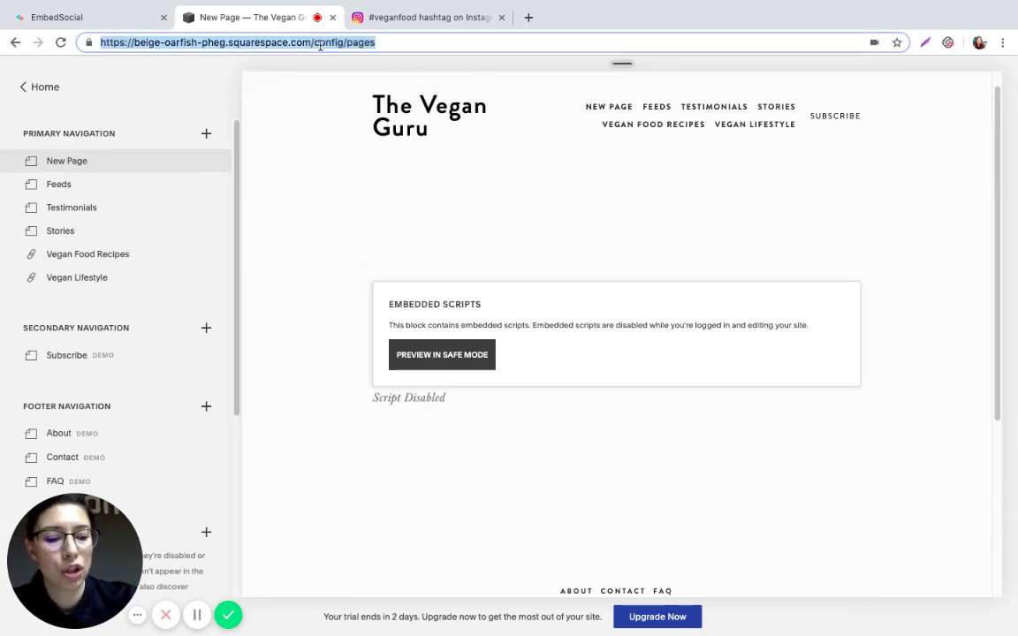
{"action": "key", "text": "Return"}
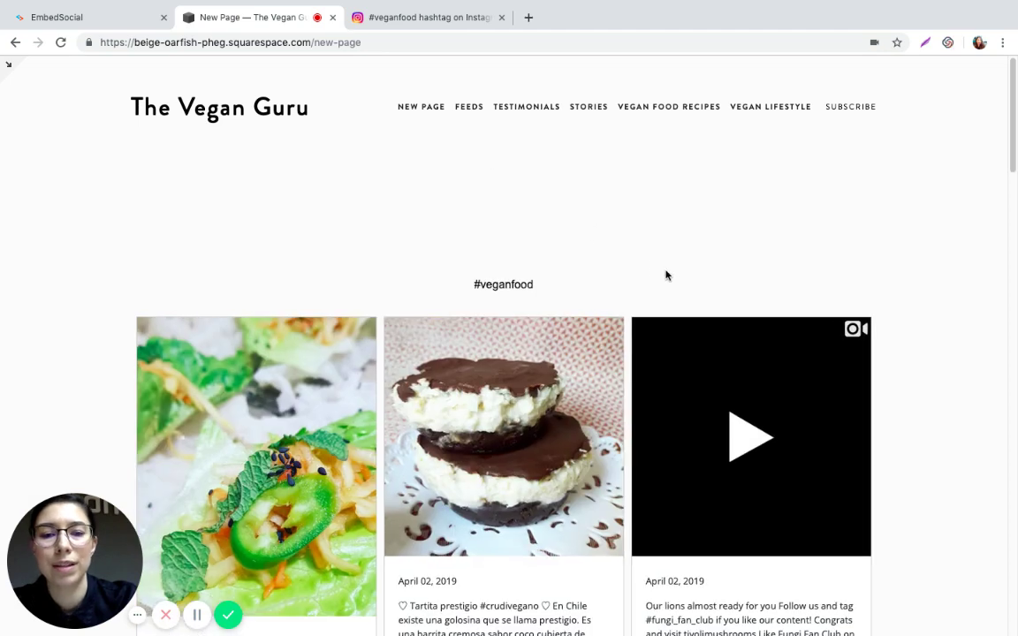
{"action": "scroll", "coordinate": [668, 277], "scroll_direction": "down", "scroll_amount": 1}
{"action": "scroll", "coordinate": [667, 276], "scroll_direction": "down", "scroll_amount": 2}
{"action": "scroll", "coordinate": [668, 283], "scroll_direction": "down", "scroll_amount": 2}
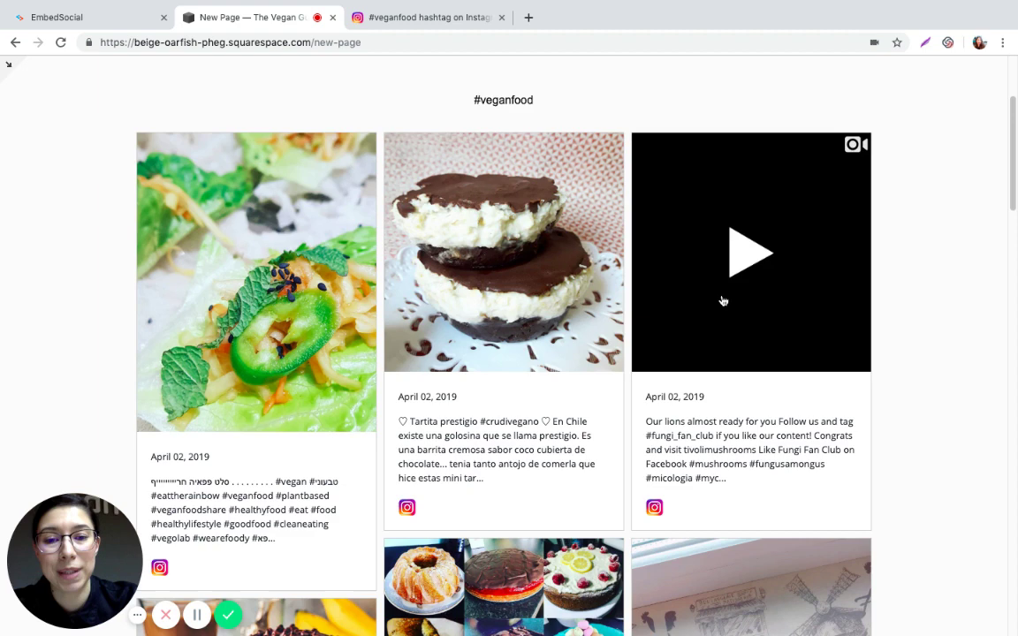
{"action": "scroll", "coordinate": [718, 295], "scroll_direction": "down", "scroll_amount": 3}
{"action": "scroll", "coordinate": [715, 293], "scroll_direction": "up", "scroll_amount": 3}
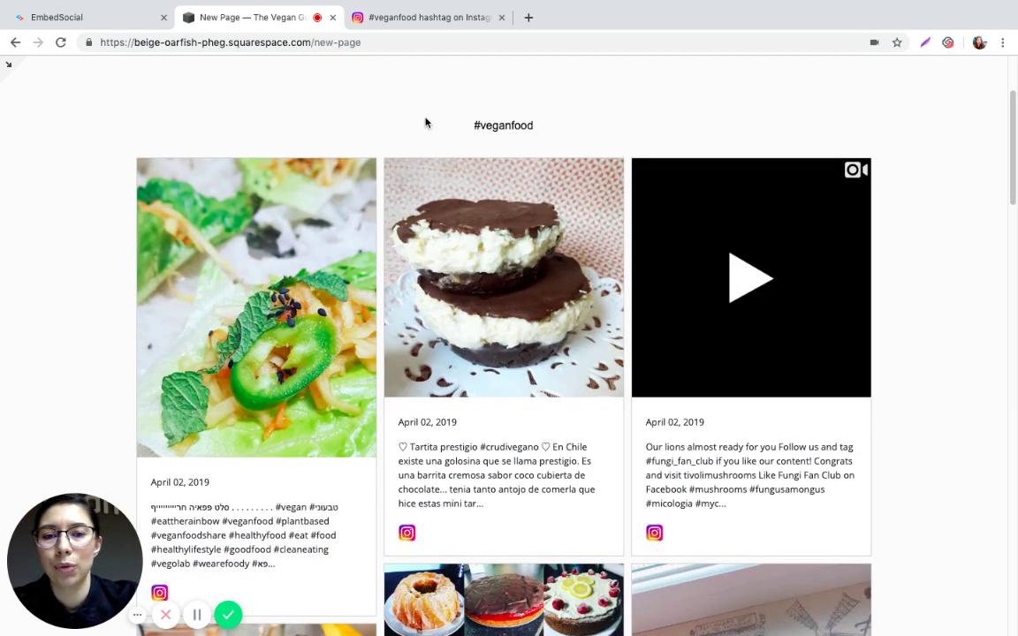